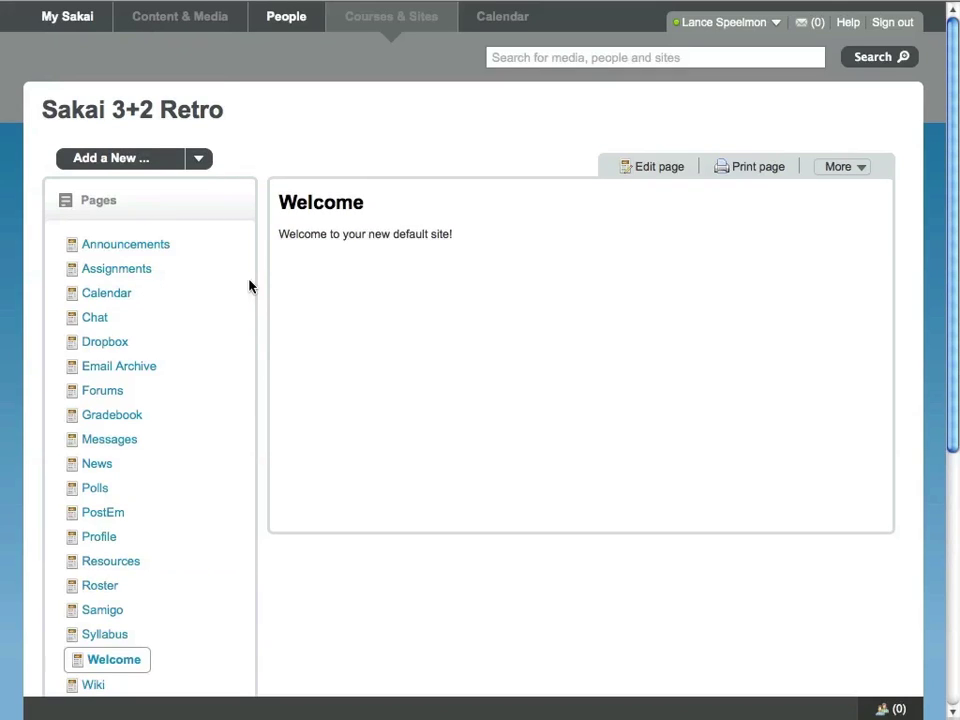
Step: Look over the site's page list and management options, and view the Welcome page in the editor without changing it
scroll(263, 289, down, 5)
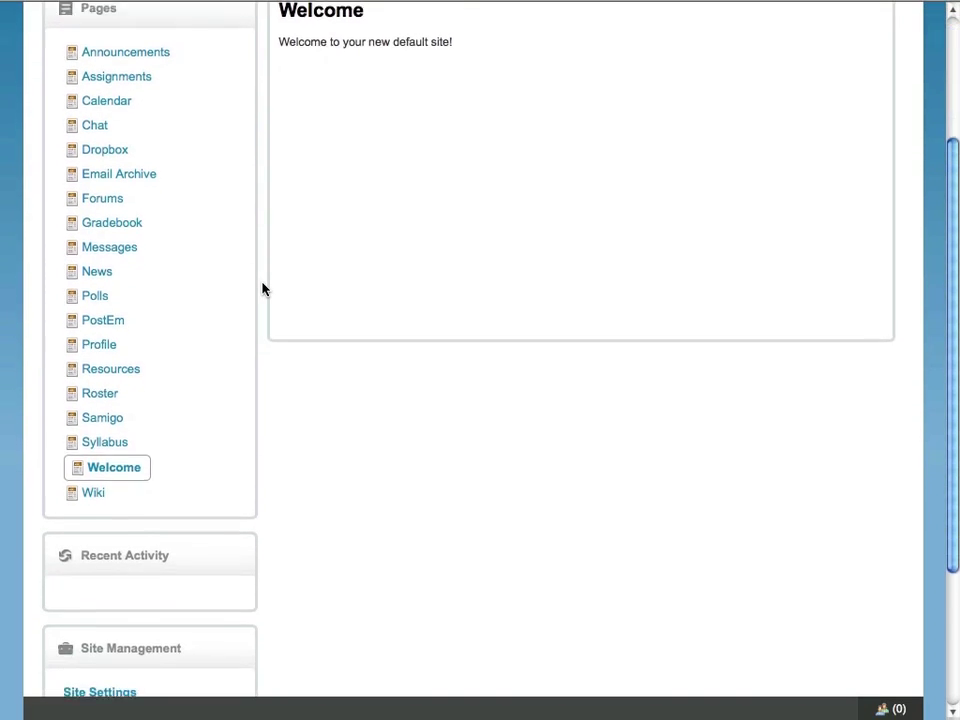
scroll(263, 289, down, 2)
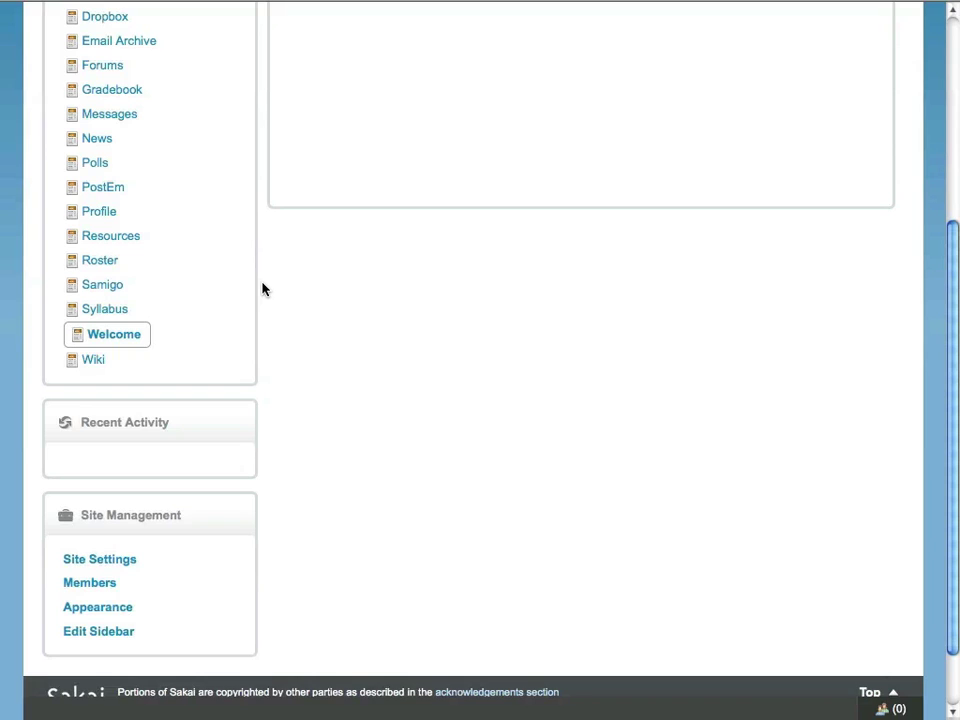
scroll(263, 289, down, 2)
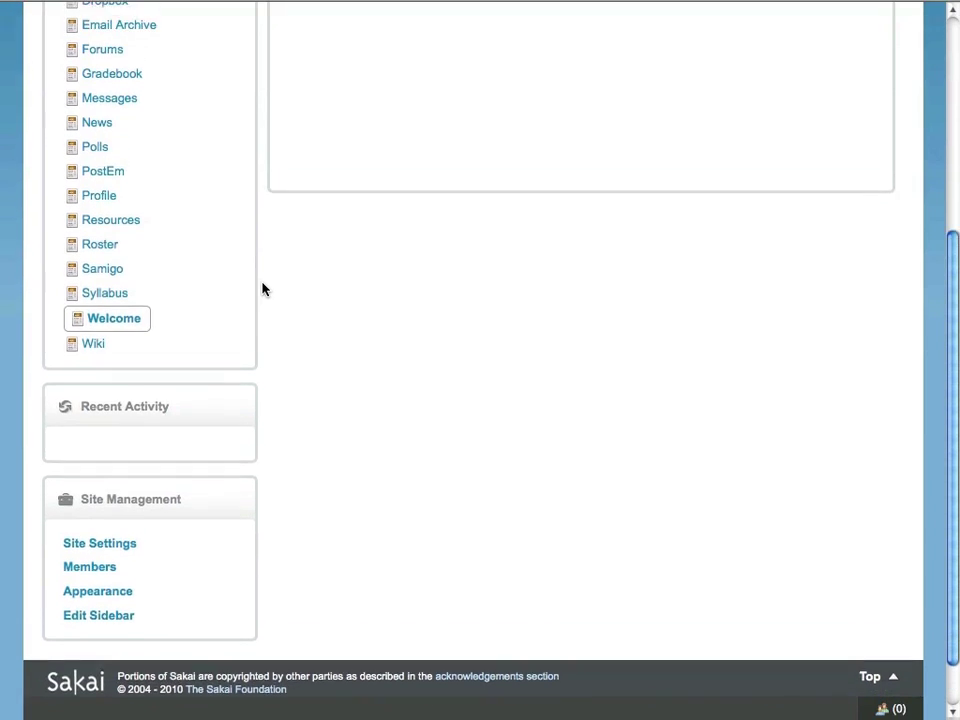
scroll(263, 289, up, 7)
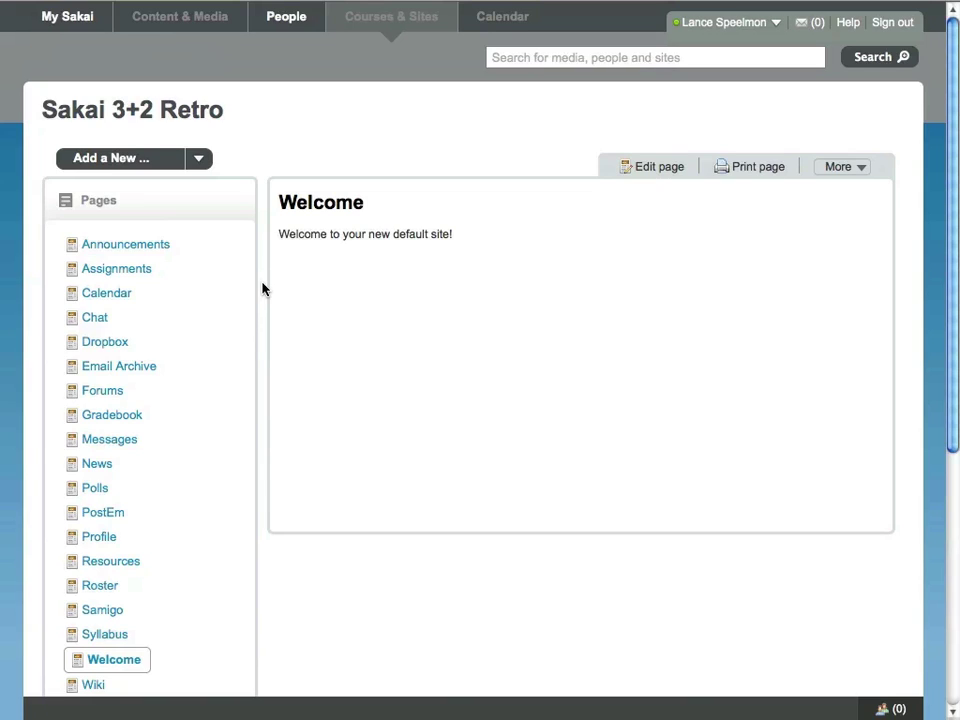
click(659, 170)
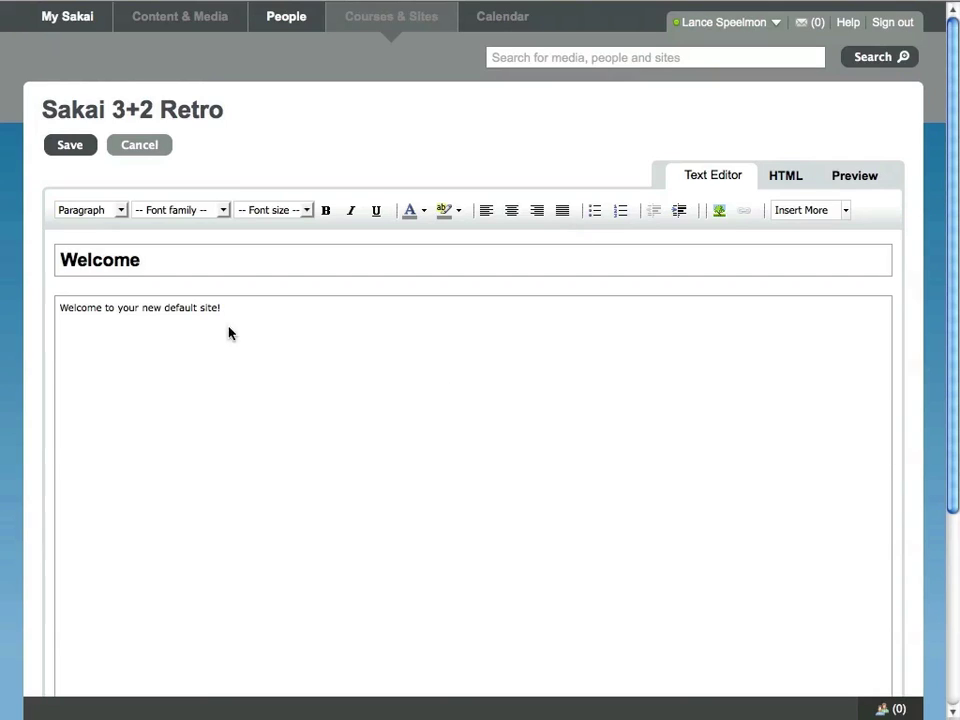
click(135, 147)
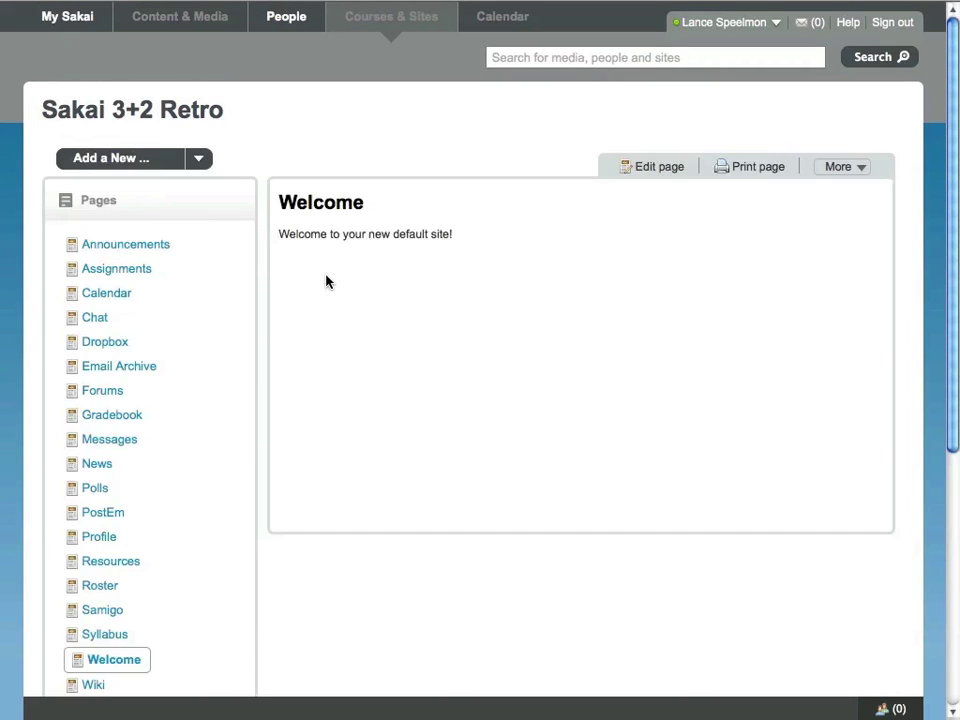
scroll(224, 250, down, 2)
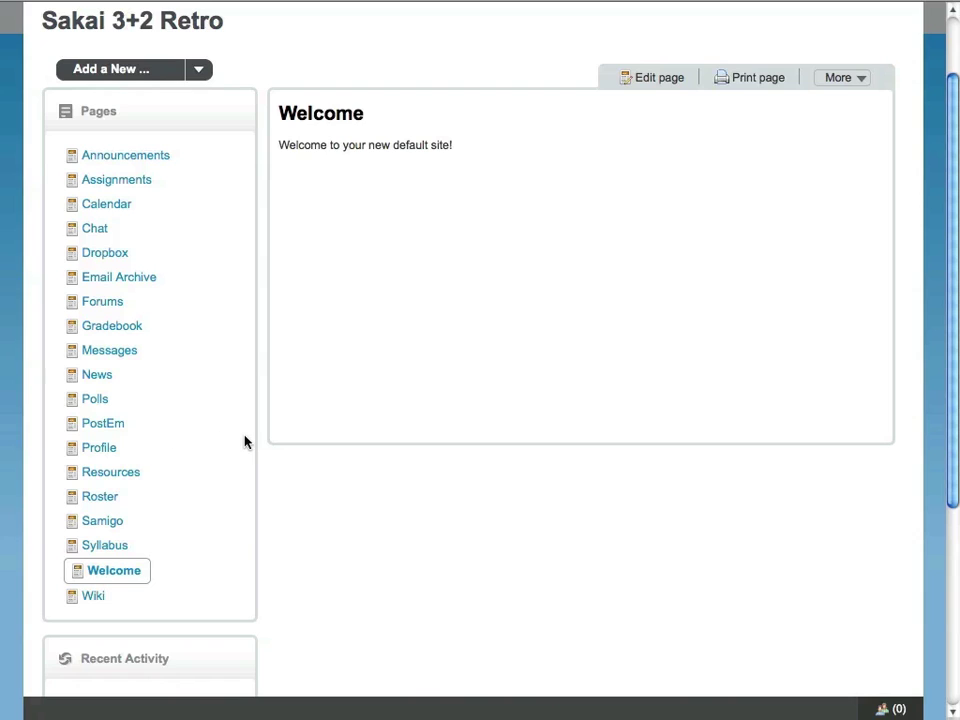
scroll(242, 441, up, 3)
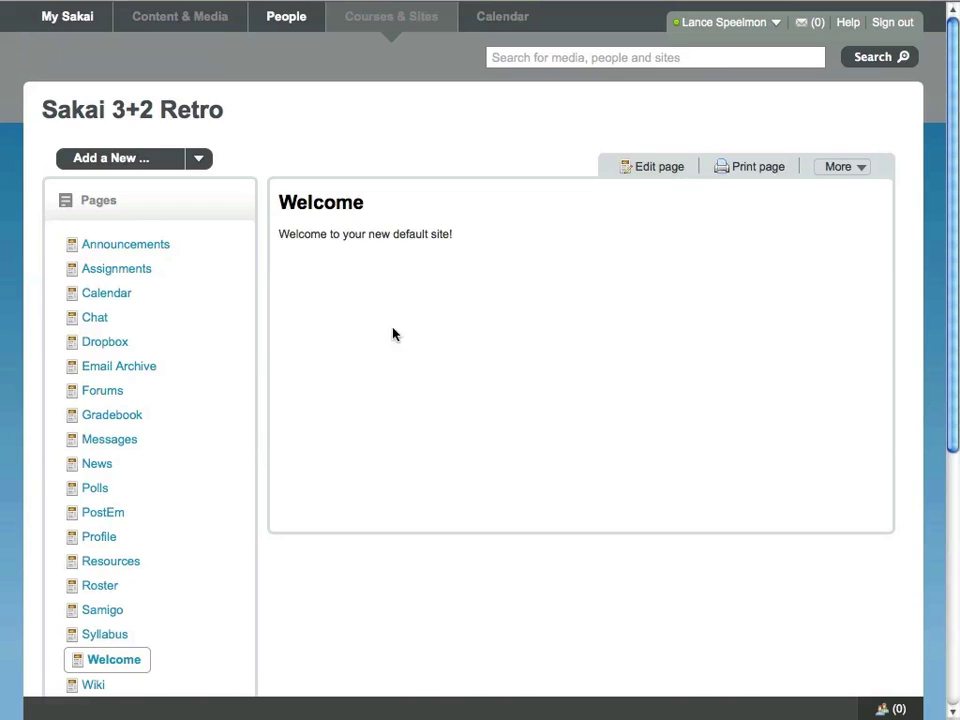
Step: Insert a large Google map of Cambridge, UK below the welcome text on the Welcome page and save the page
click(648, 176)
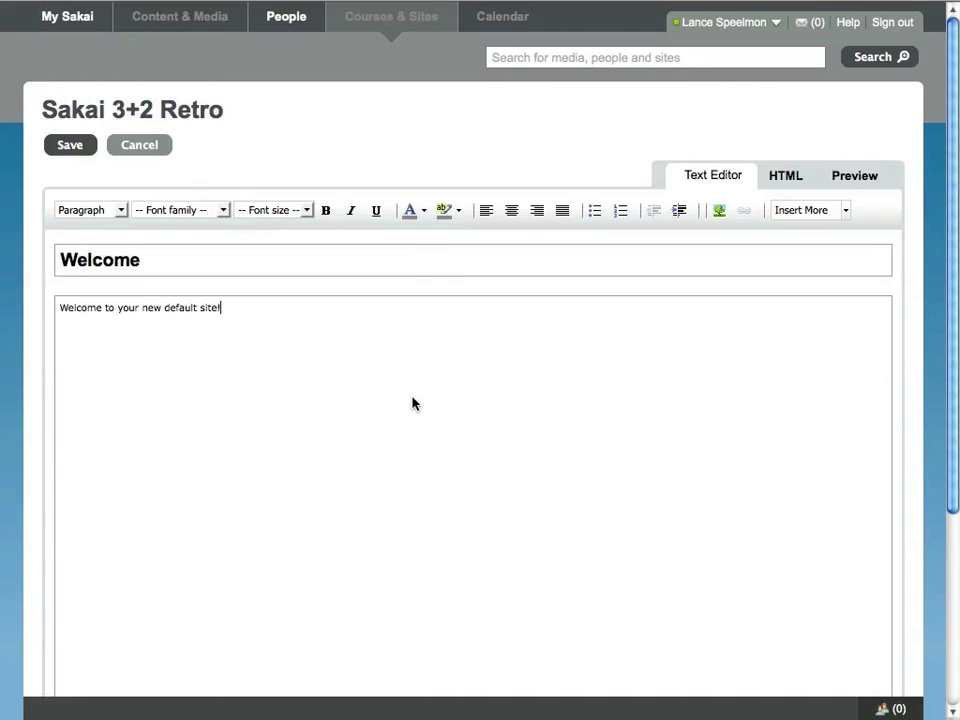
key(Return)
click(830, 211)
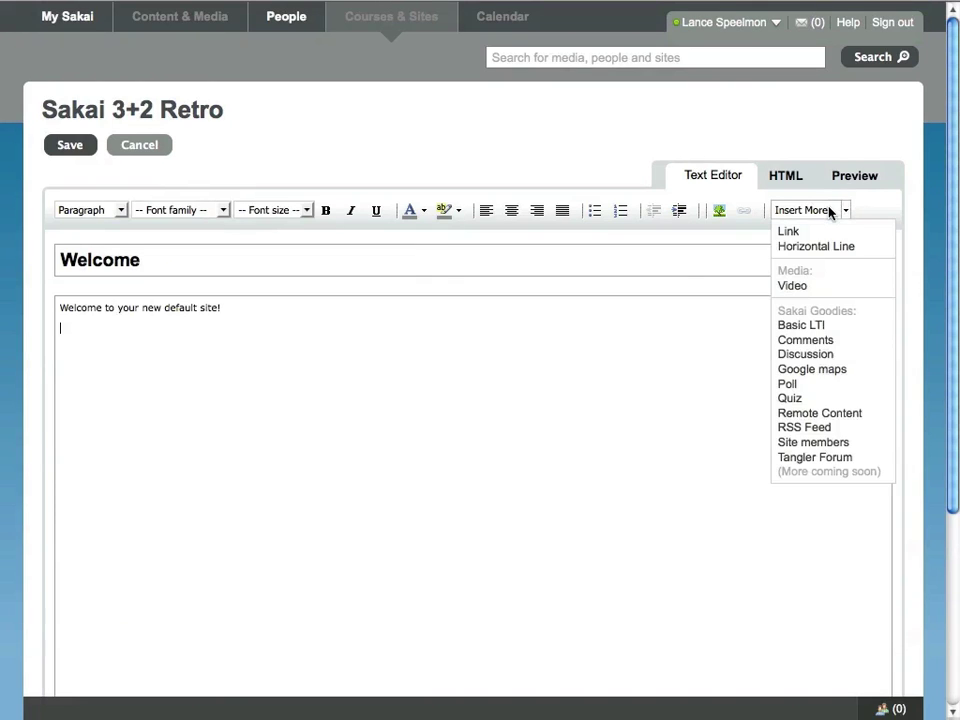
click(806, 369)
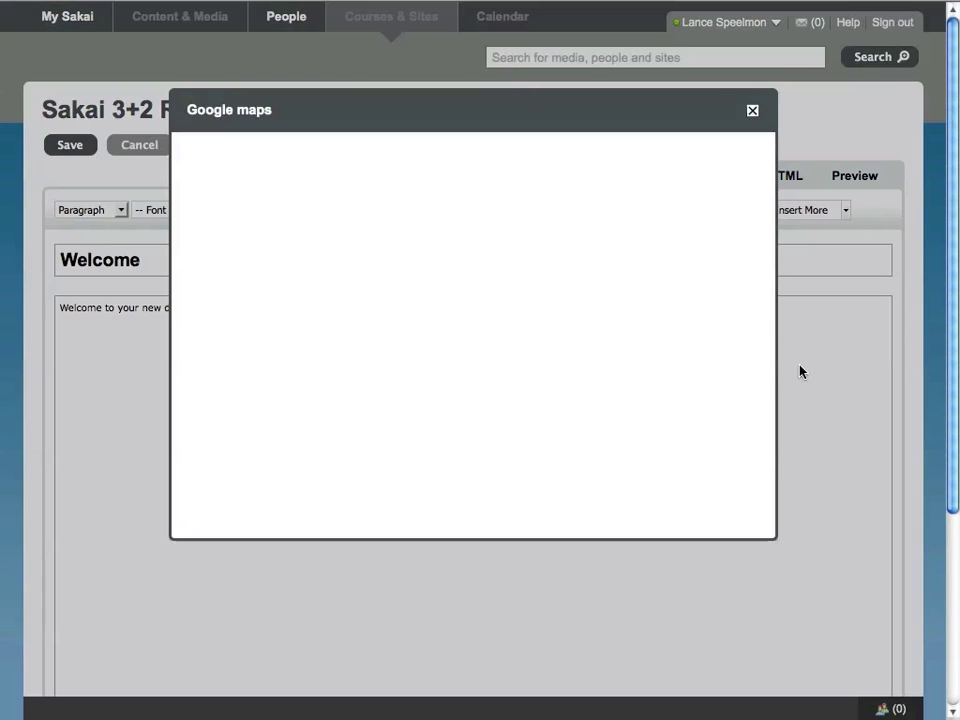
click(345, 222)
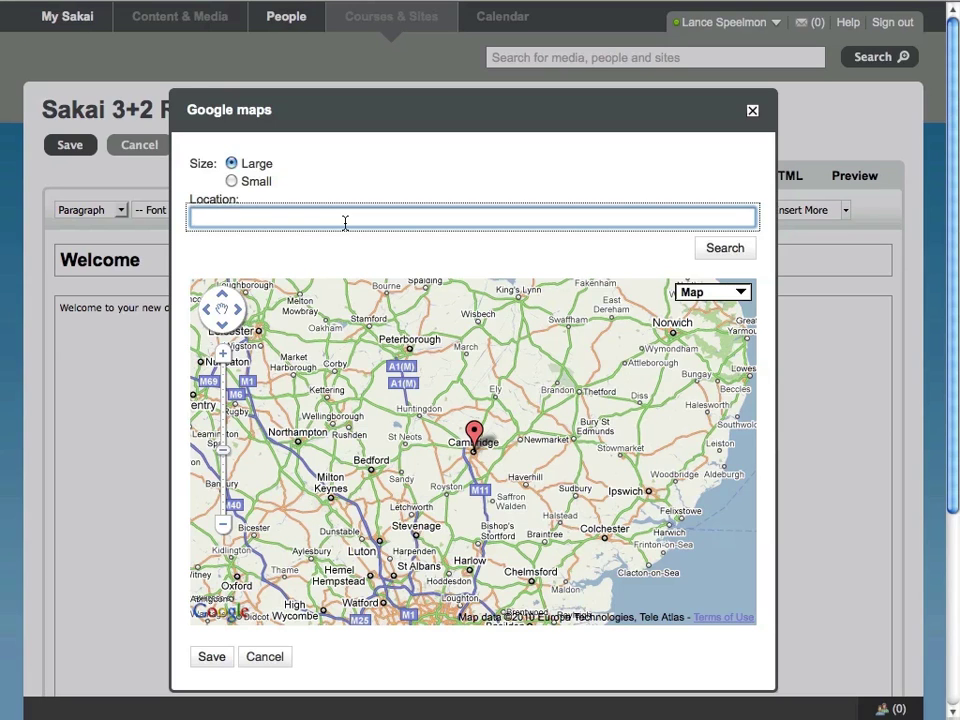
text(uk)
click(210, 657)
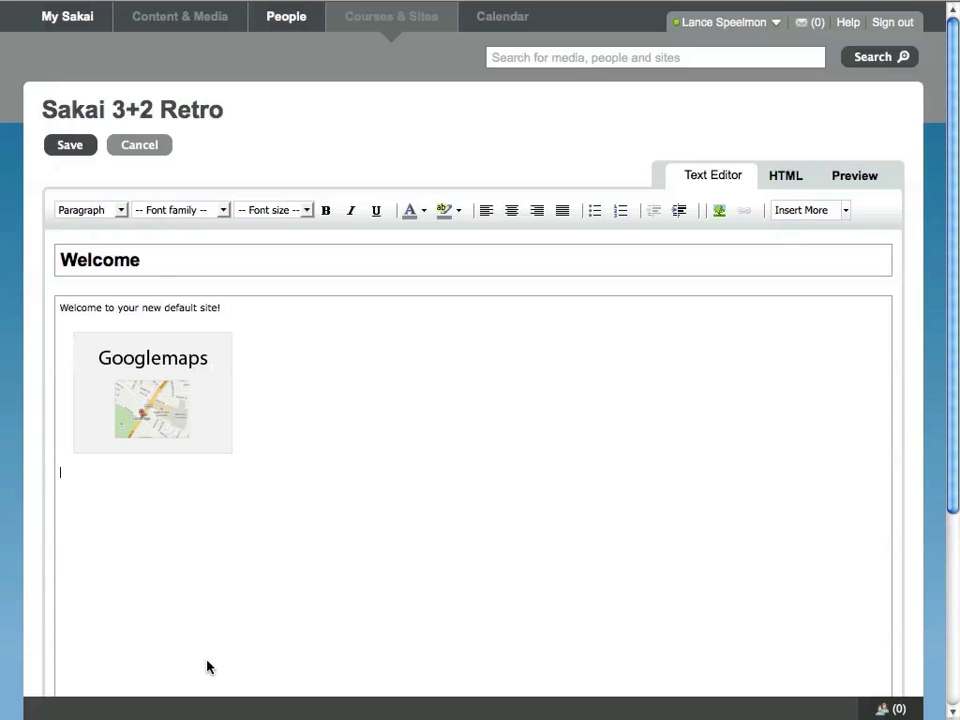
click(87, 153)
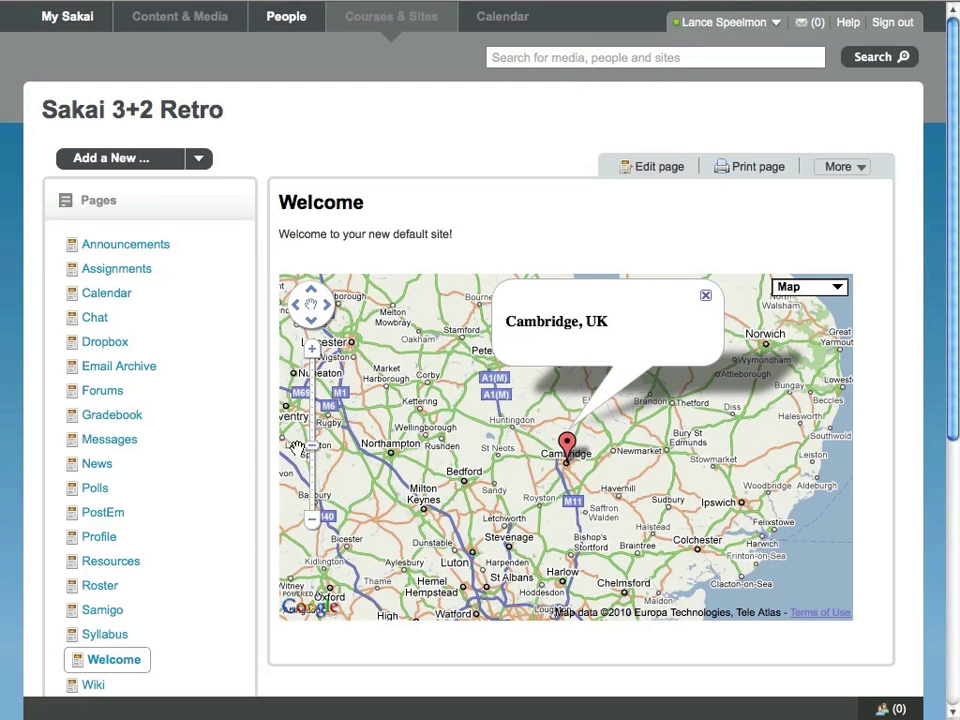
Step: Look through the site's Announcements, Assignments, Calendar, Chat and Dropbox pages in turn
scroll(208, 390, down, 3)
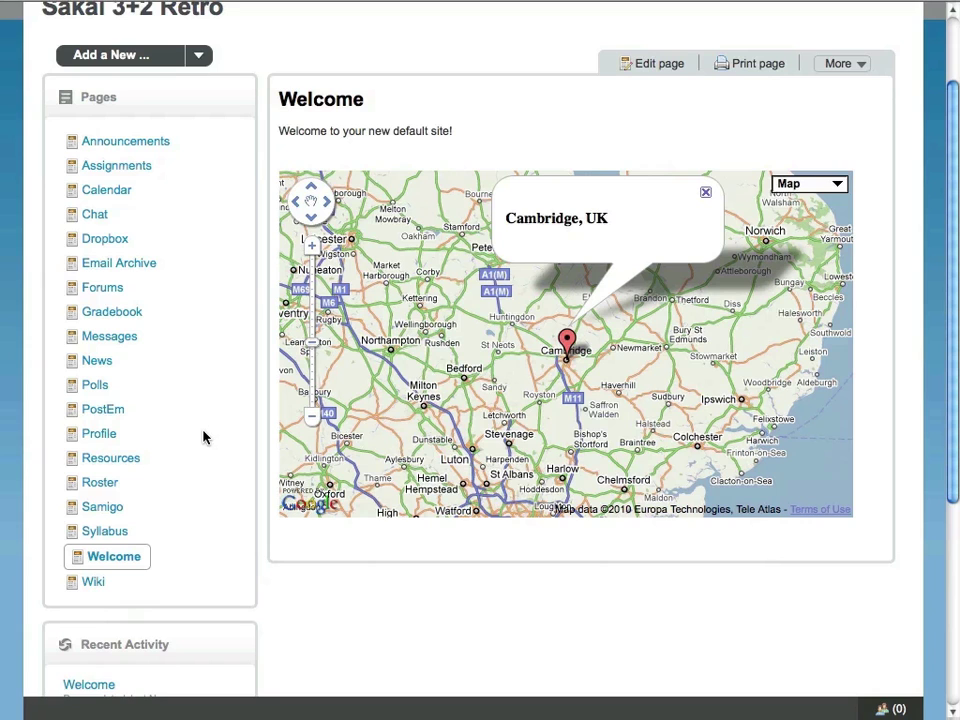
scroll(212, 377, up, 3)
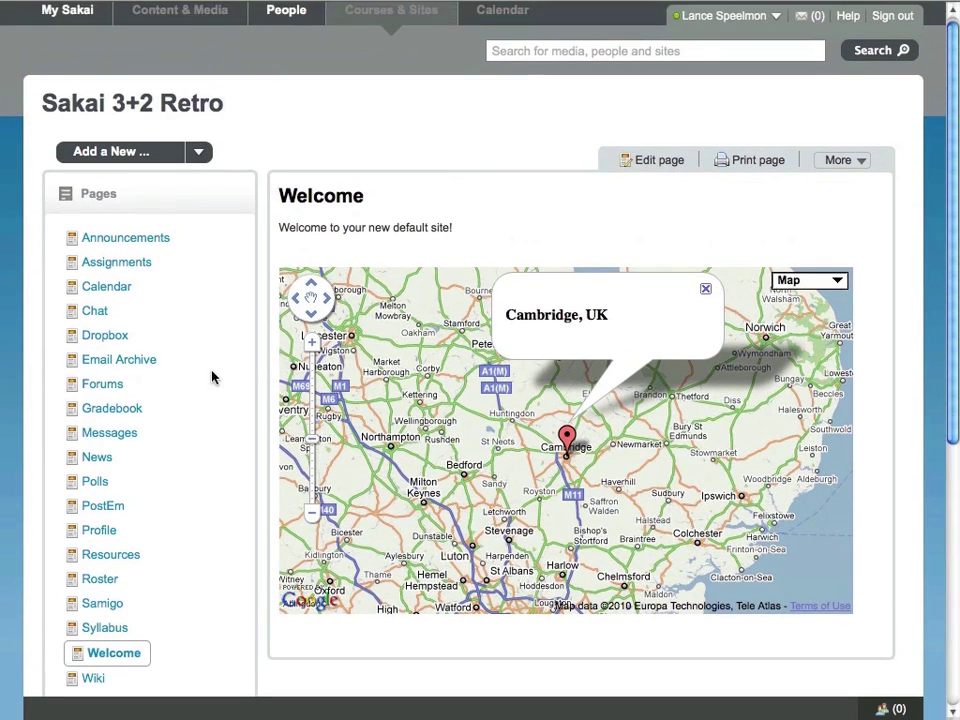
scroll(212, 377, up, 1)
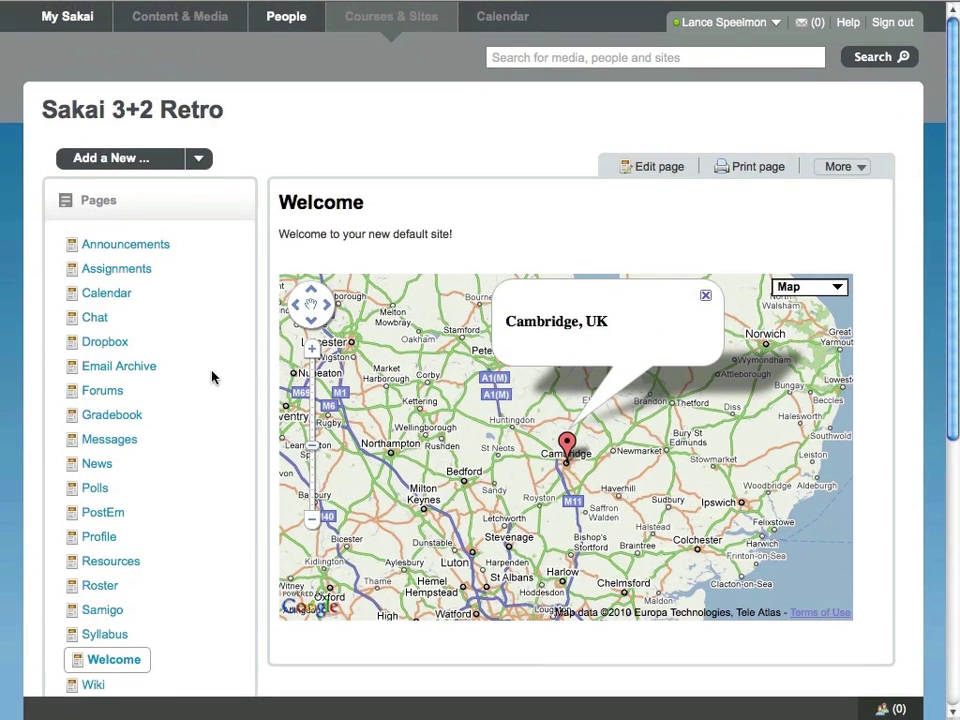
click(140, 246)
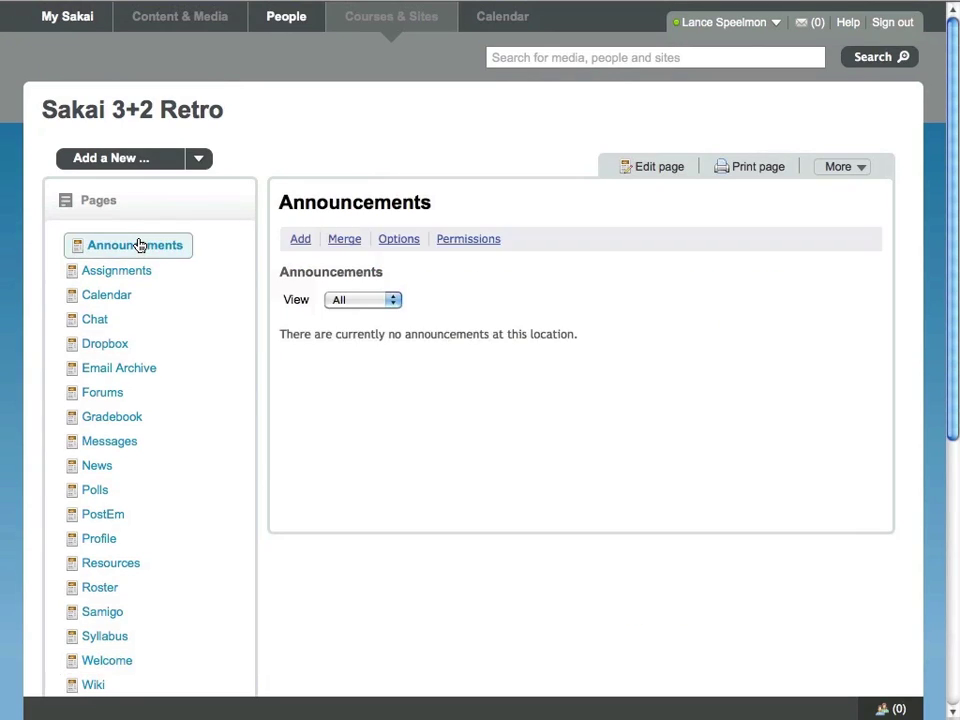
click(128, 275)
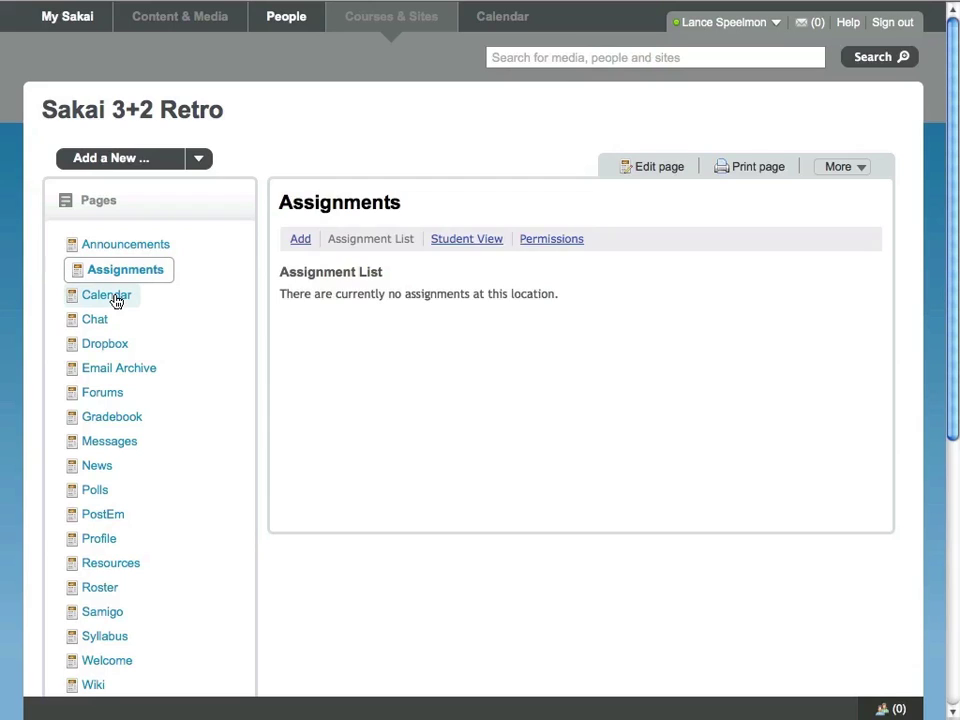
click(116, 300)
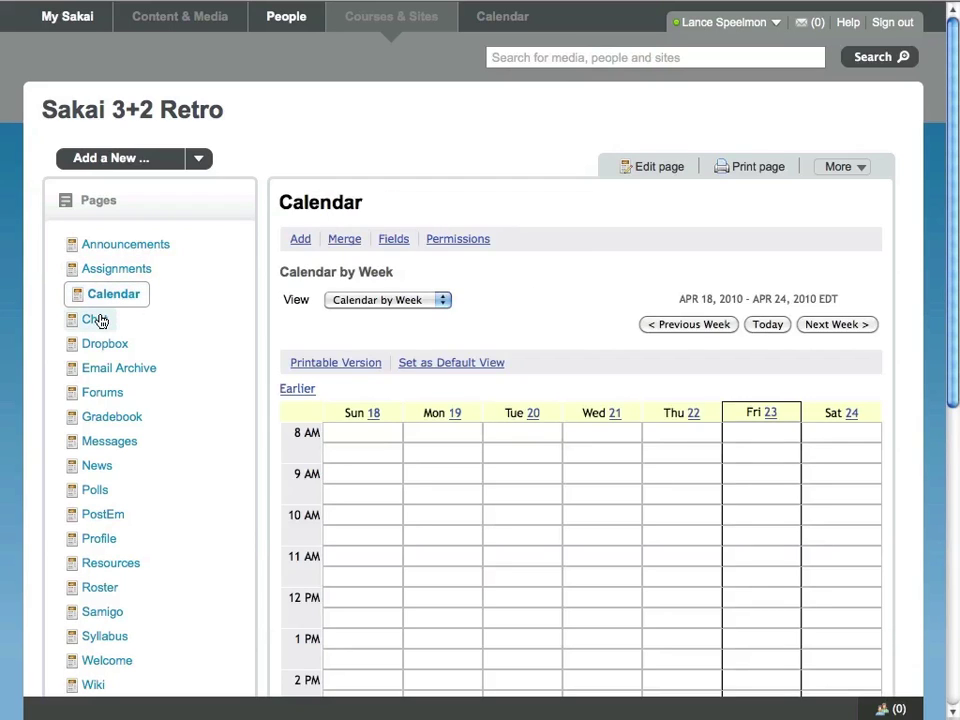
click(100, 321)
click(109, 346)
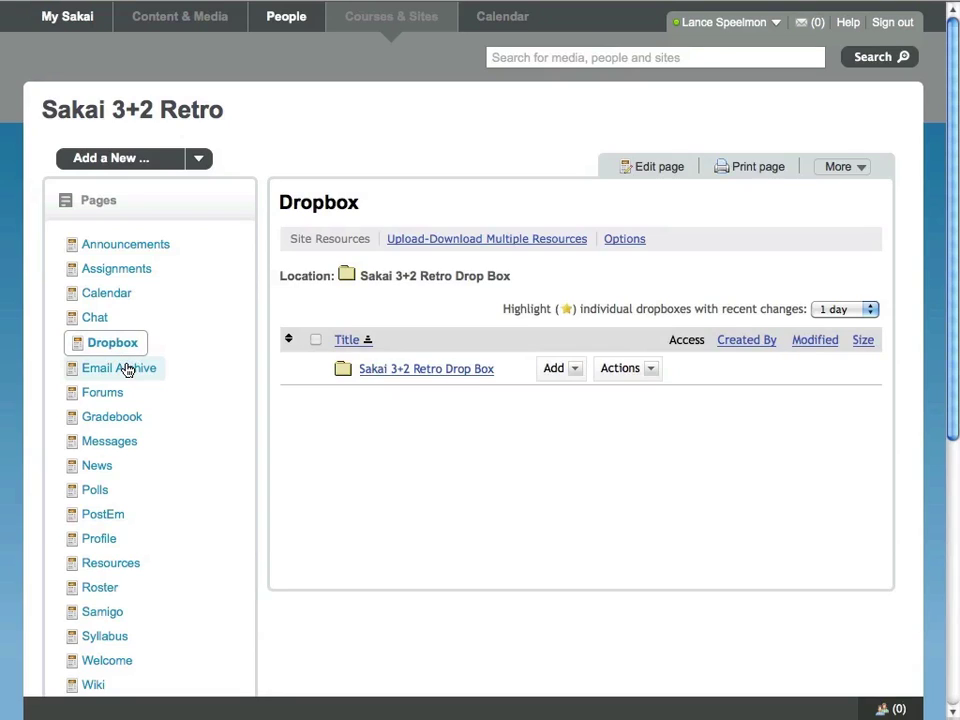
Step: View the Email Archive, Forums, Gradebook and Messages pages of the site one after another
click(128, 370)
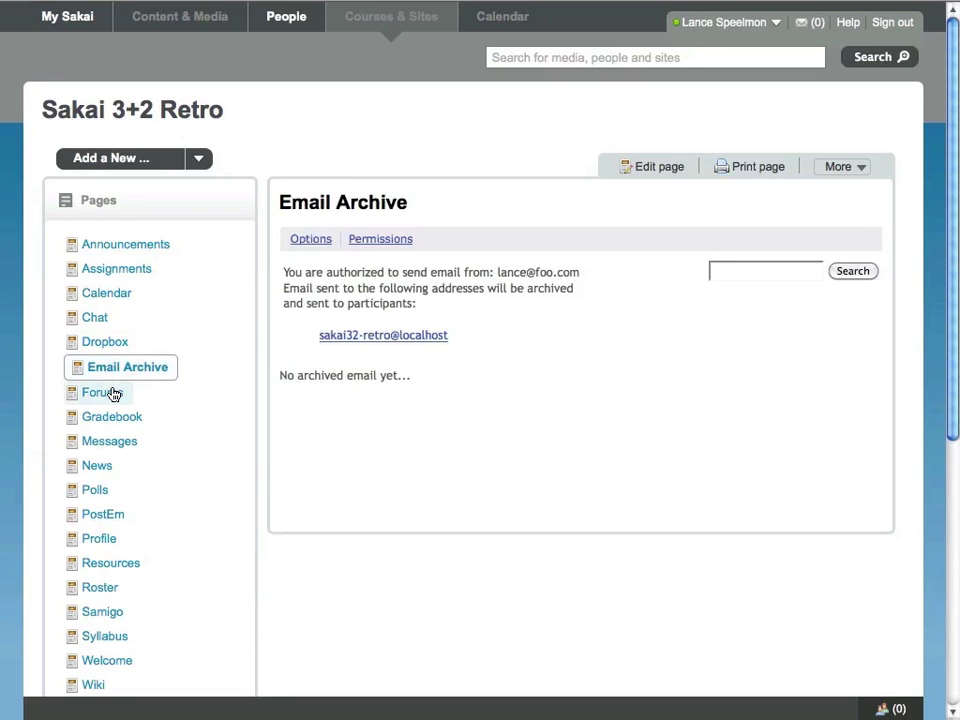
click(114, 394)
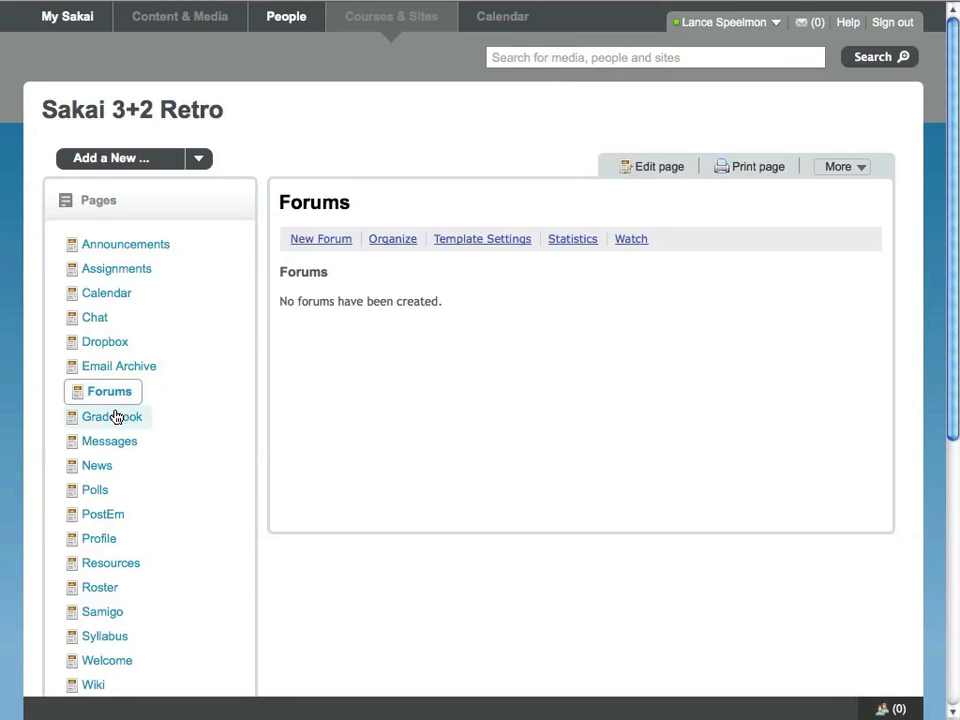
click(117, 416)
scroll(180, 416, down, 1)
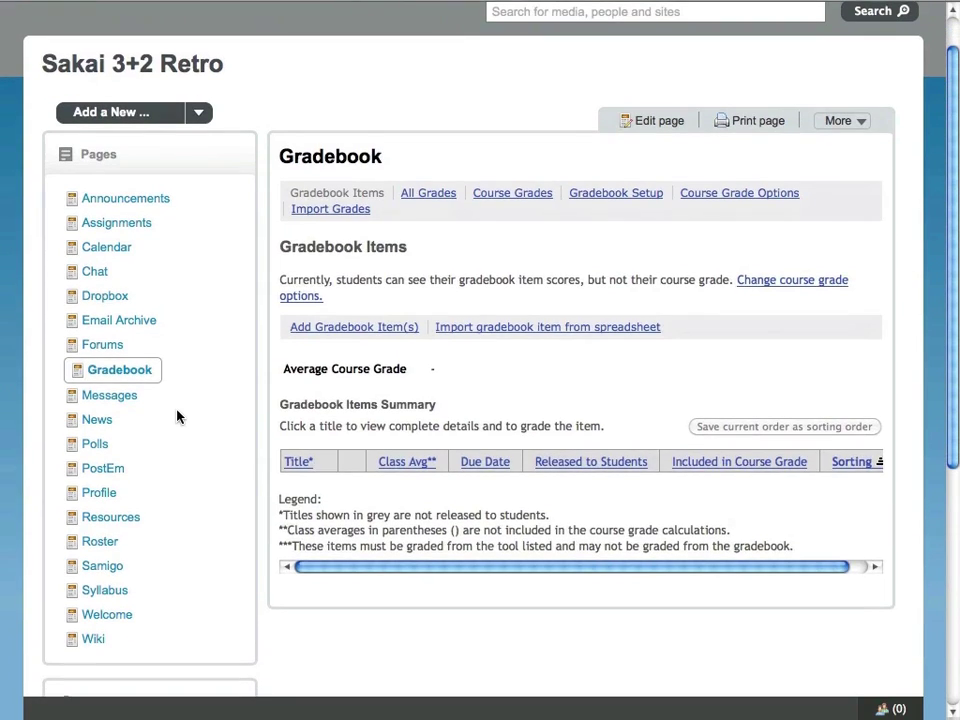
click(128, 399)
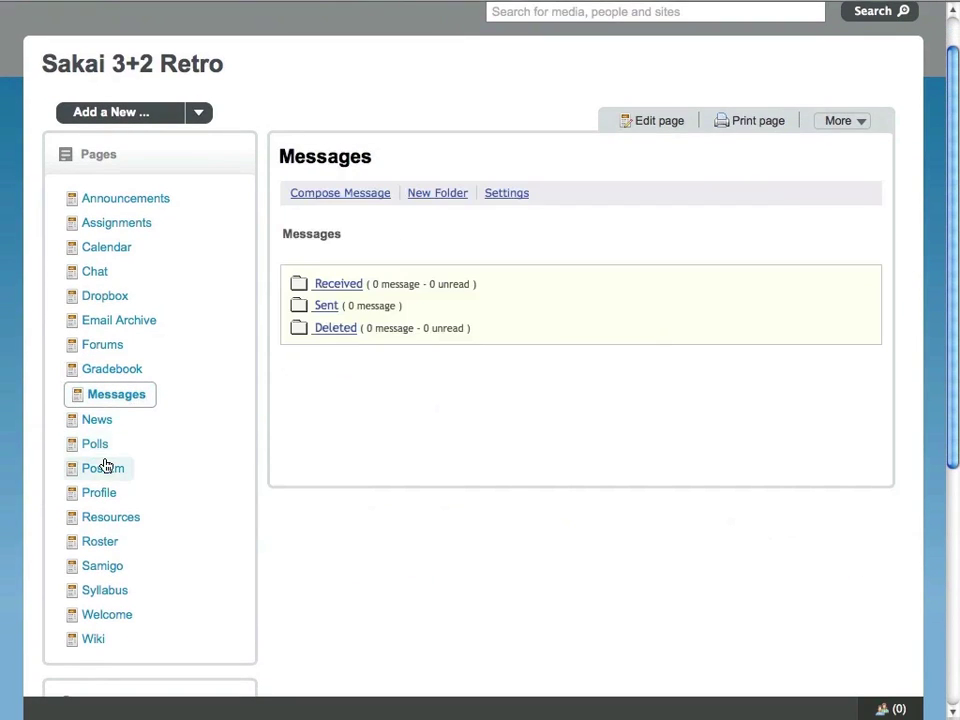
Step: Open the News page, reload it by way of Messages, and read through its blog feed entries
click(101, 423)
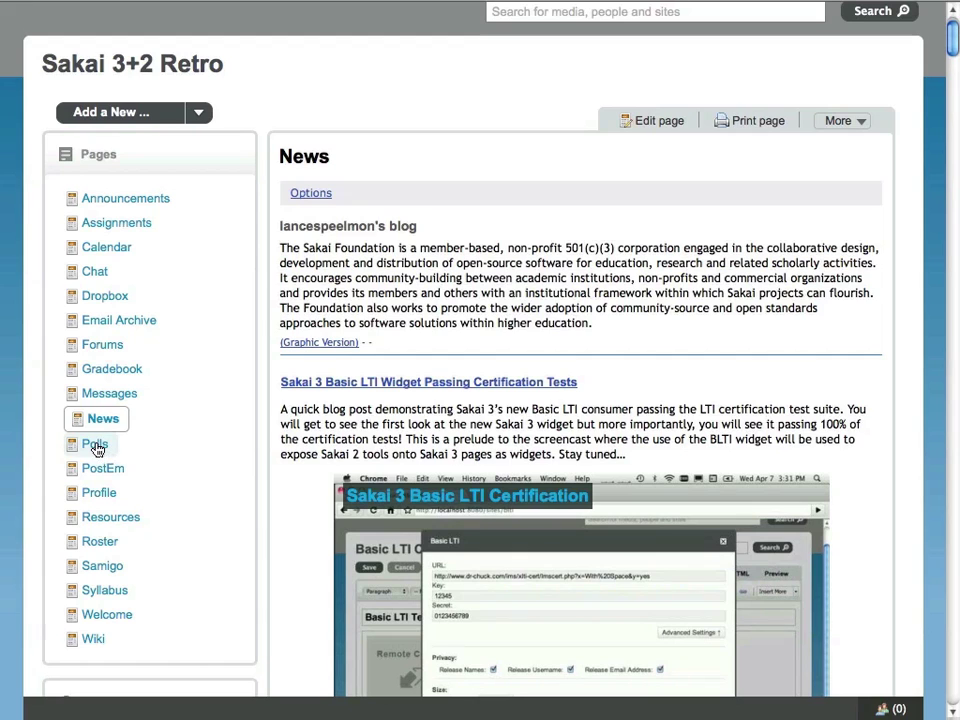
scroll(246, 393, down, 2)
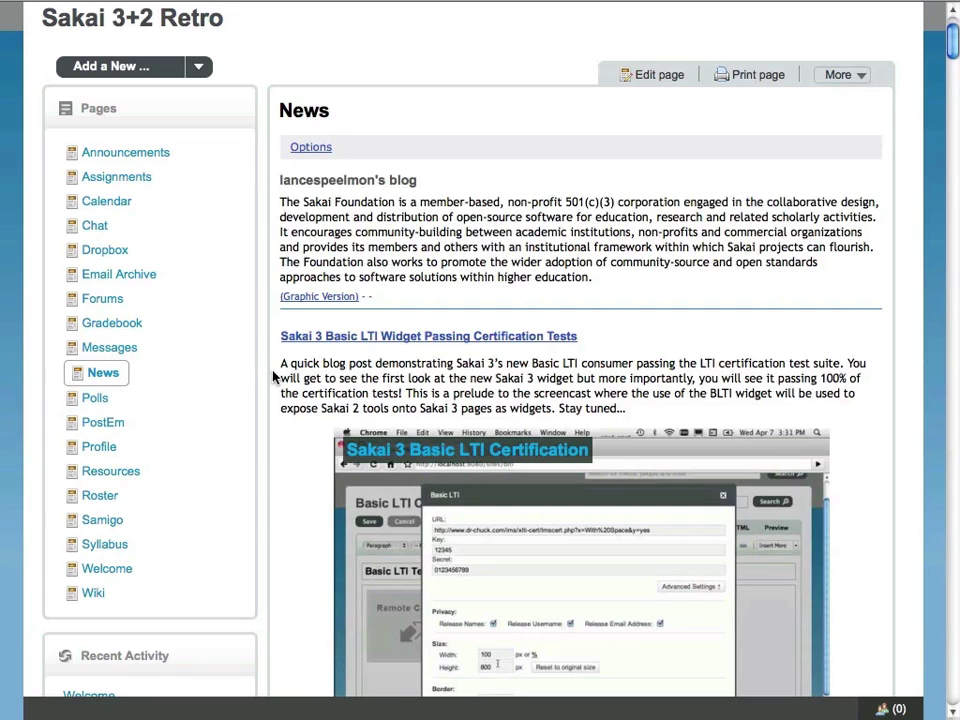
click(113, 355)
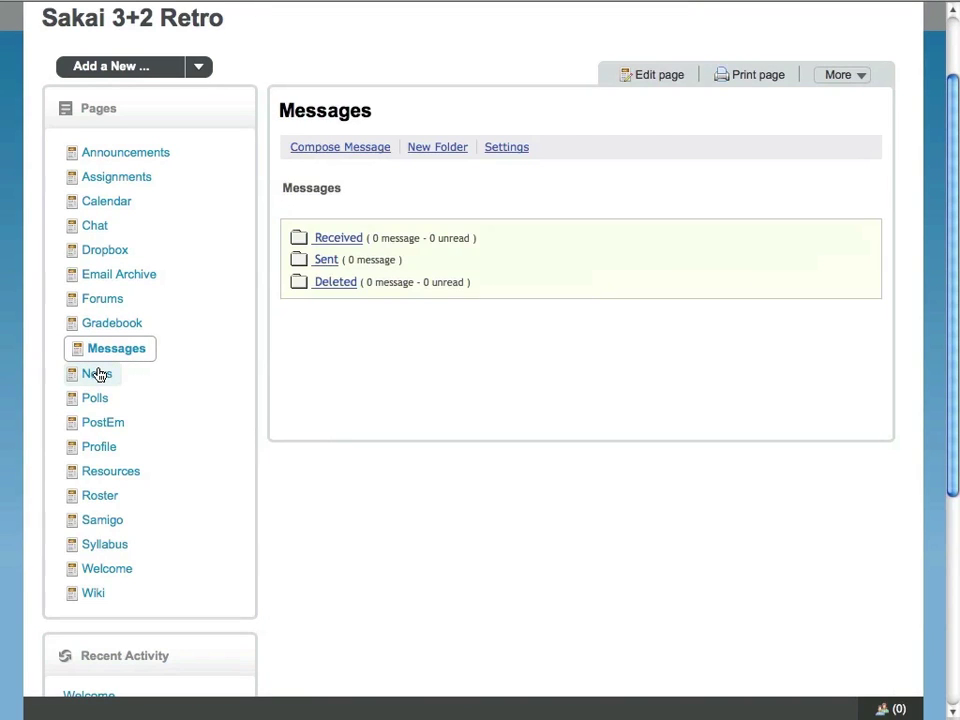
click(98, 374)
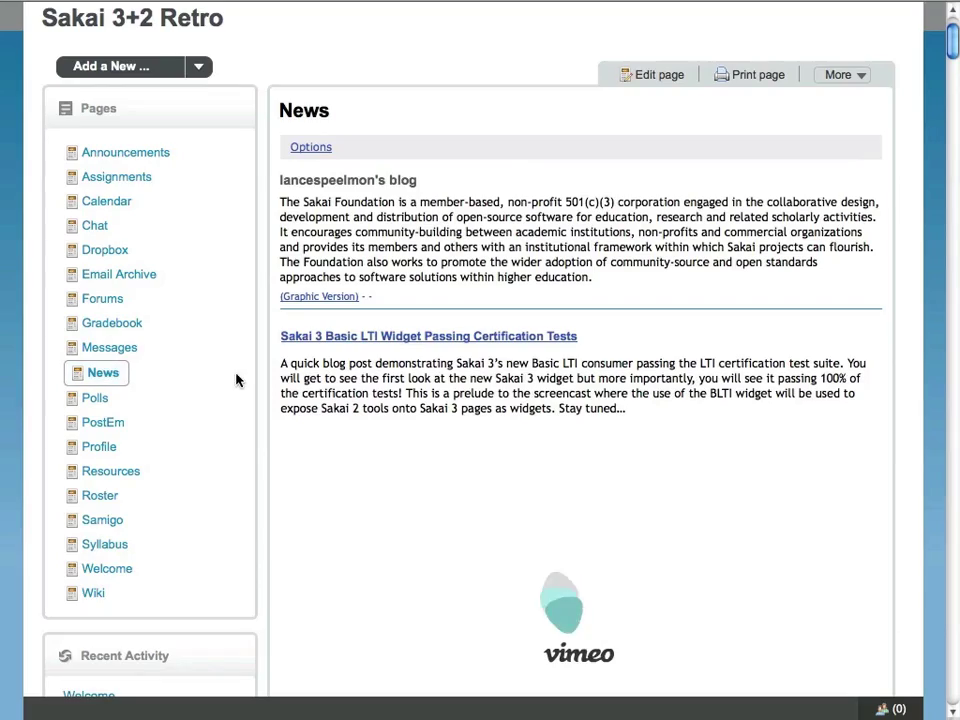
scroll(281, 366, down, 3)
scroll(280, 365, down, 10)
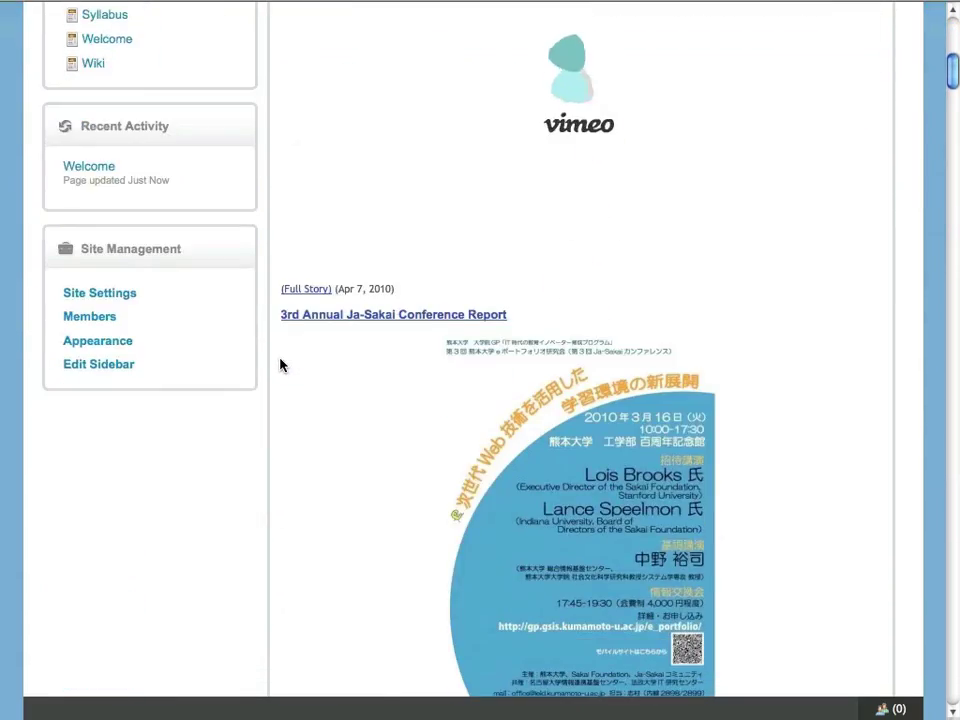
scroll(280, 365, up, 12)
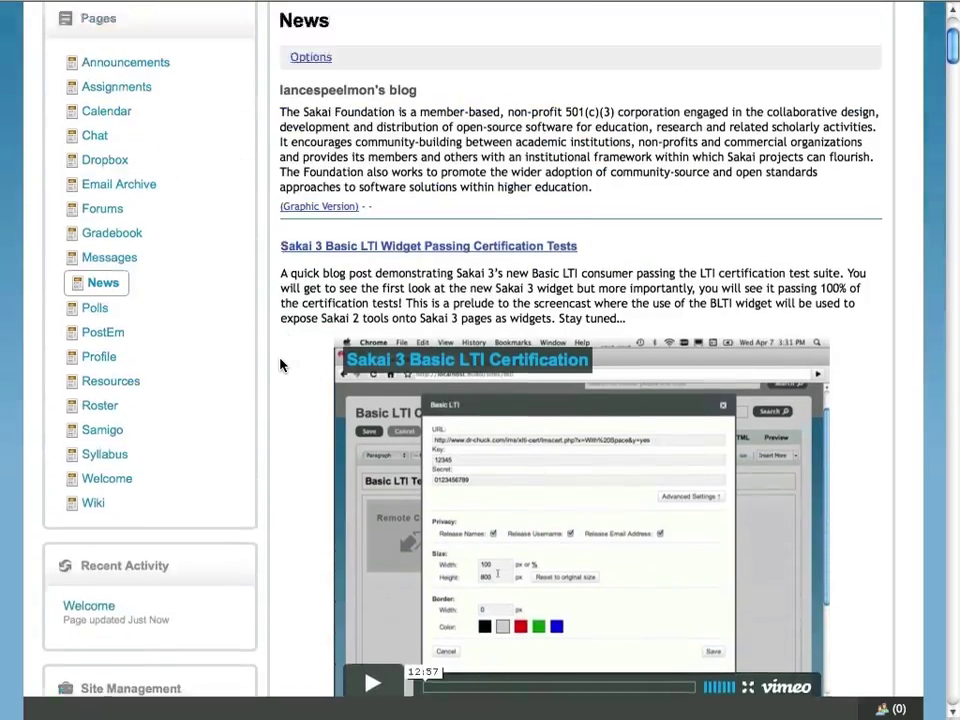
scroll(281, 366, up, 2)
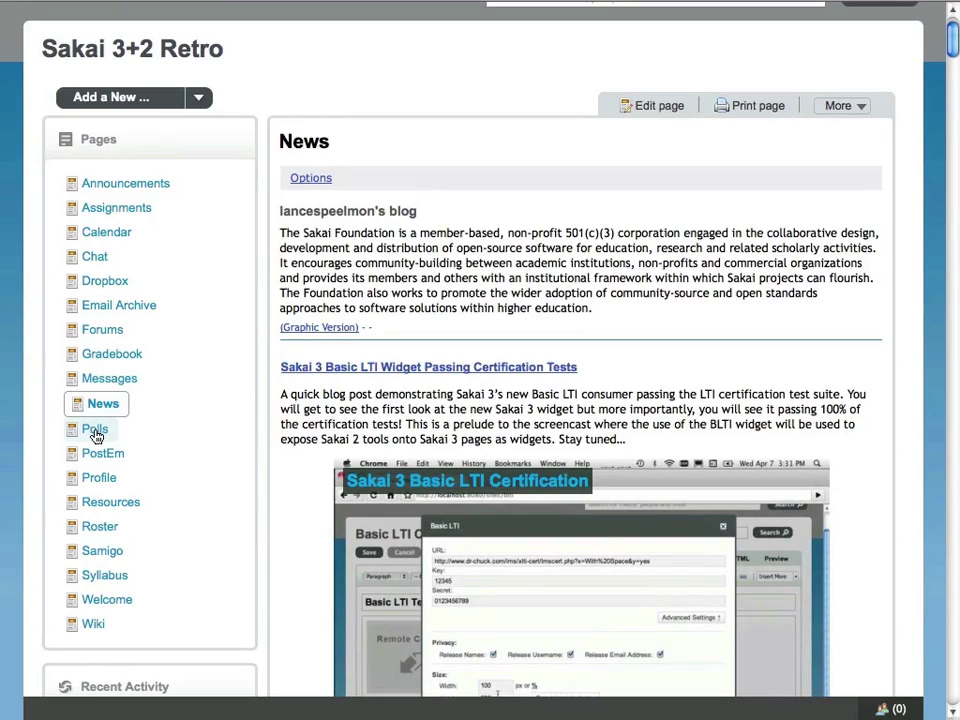
Step: View the Polls and PostEm pages, and open the PostEm form for adding a feedback file
click(97, 430)
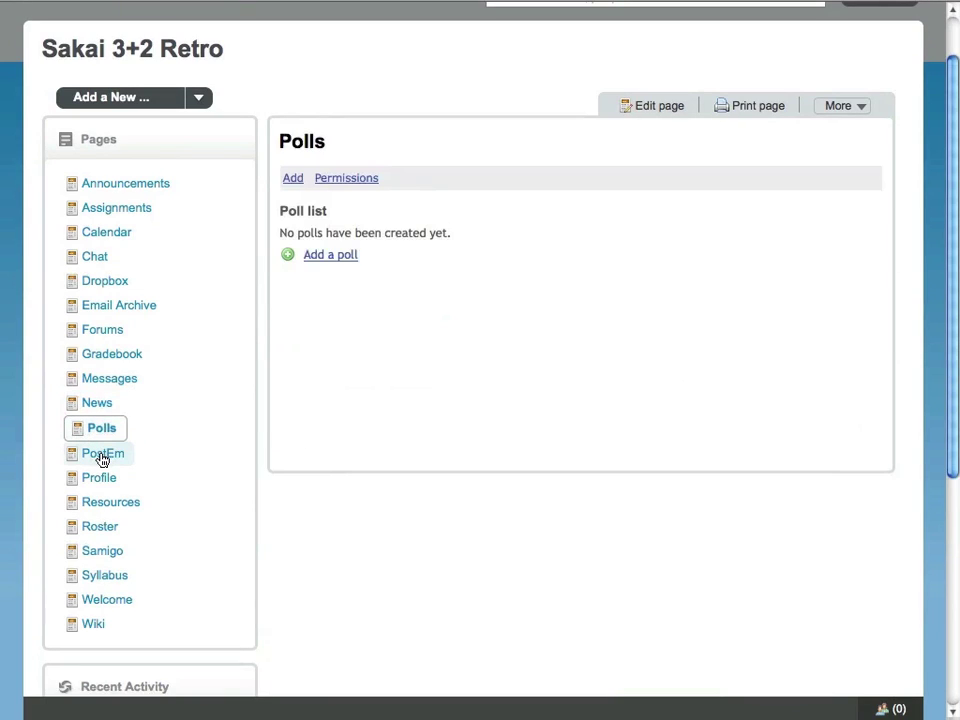
click(102, 455)
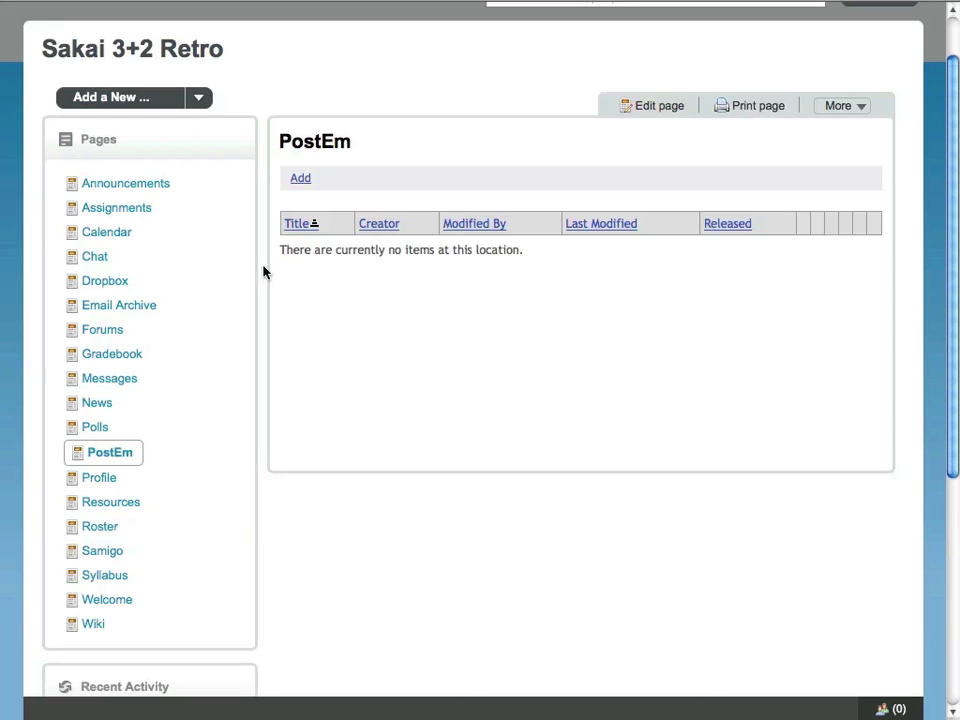
click(301, 179)
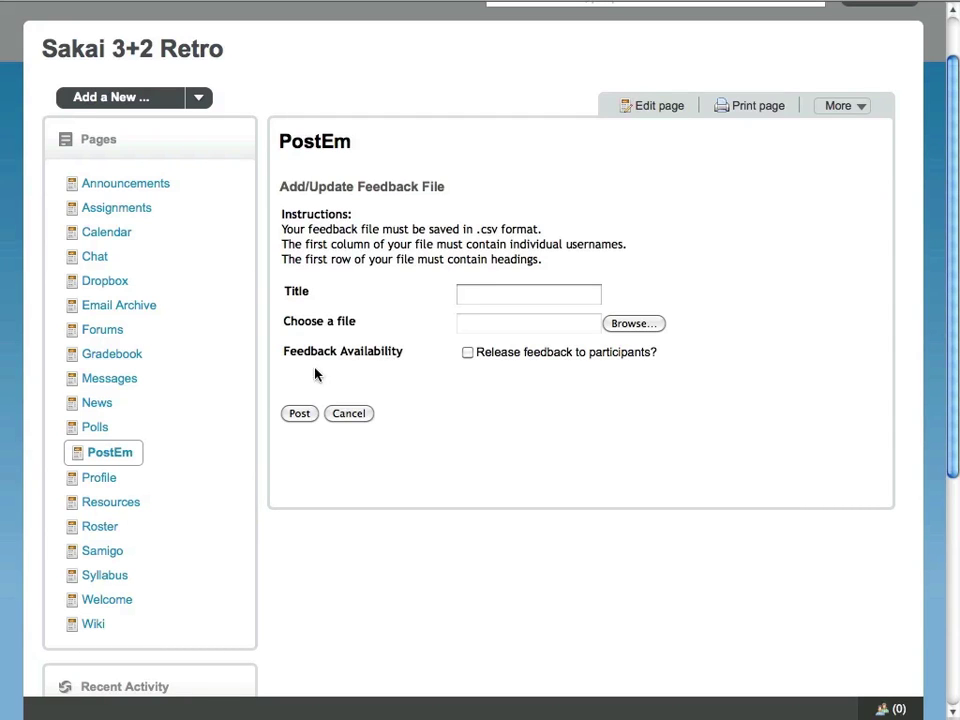
Step: Revisit the News page, return to the PostEm page, and cancel its feedback file form
click(99, 404)
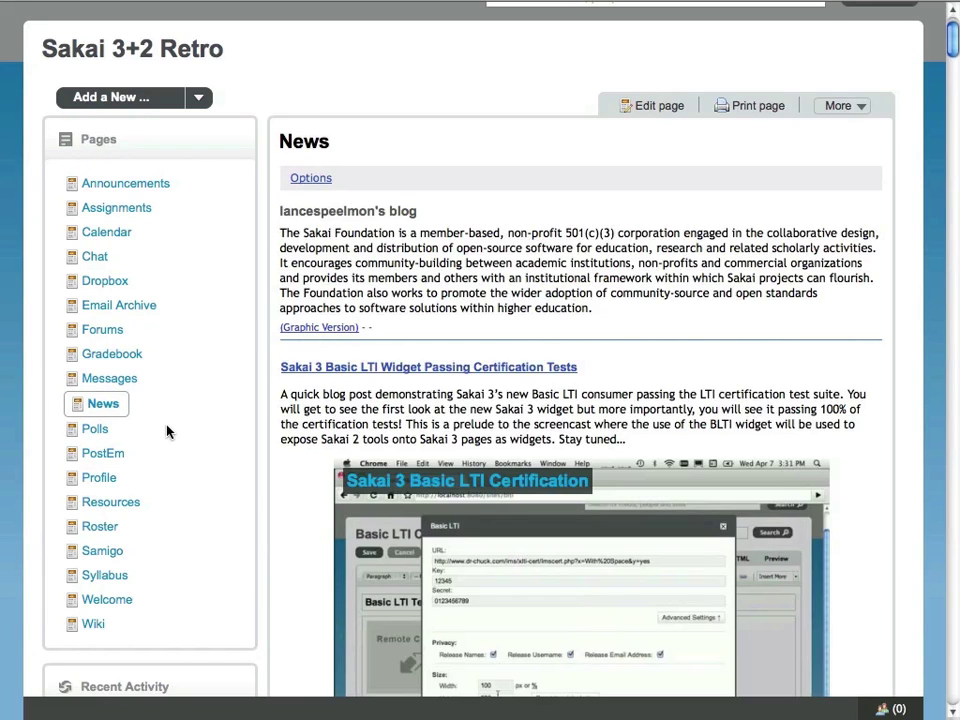
click(103, 455)
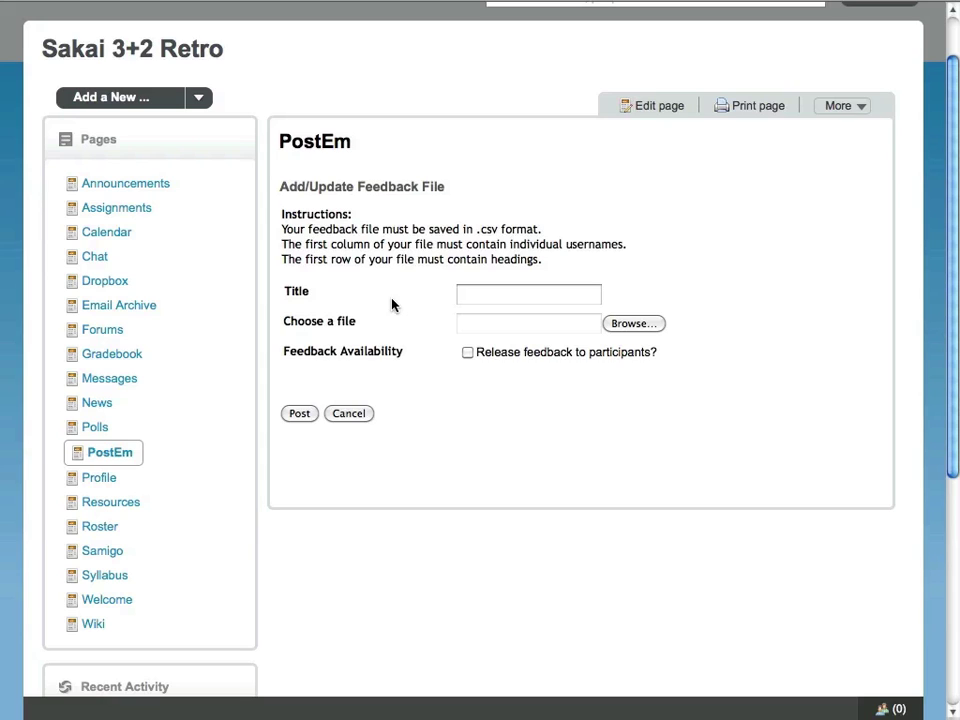
click(349, 414)
Step: View the Profile, Resources, Roster and Samigo pages of the site one after another
scroll(172, 454, down, 2)
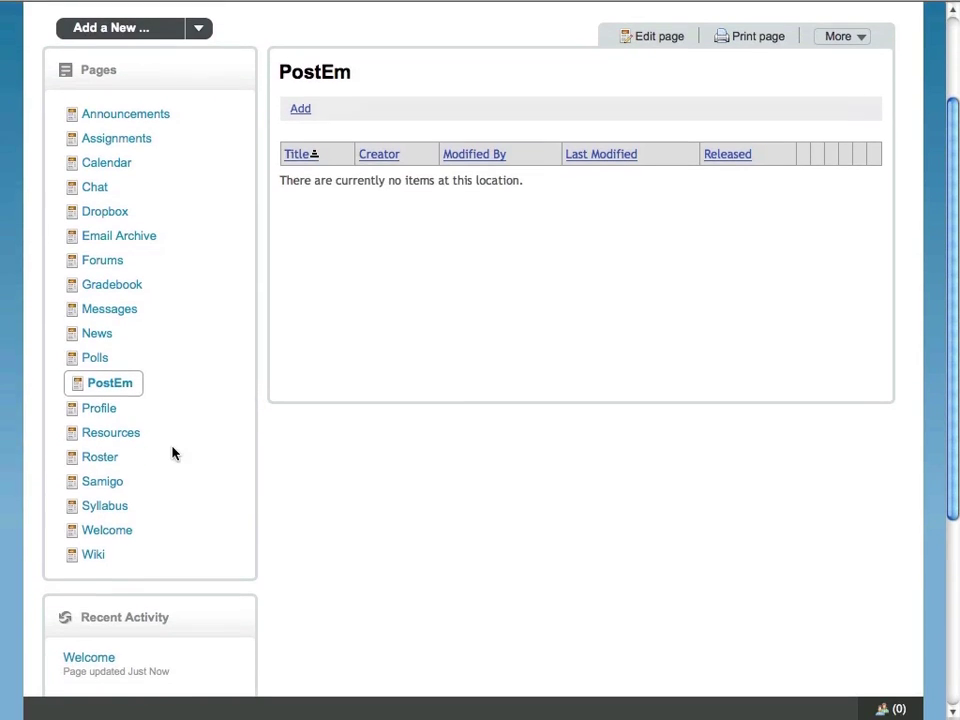
click(99, 410)
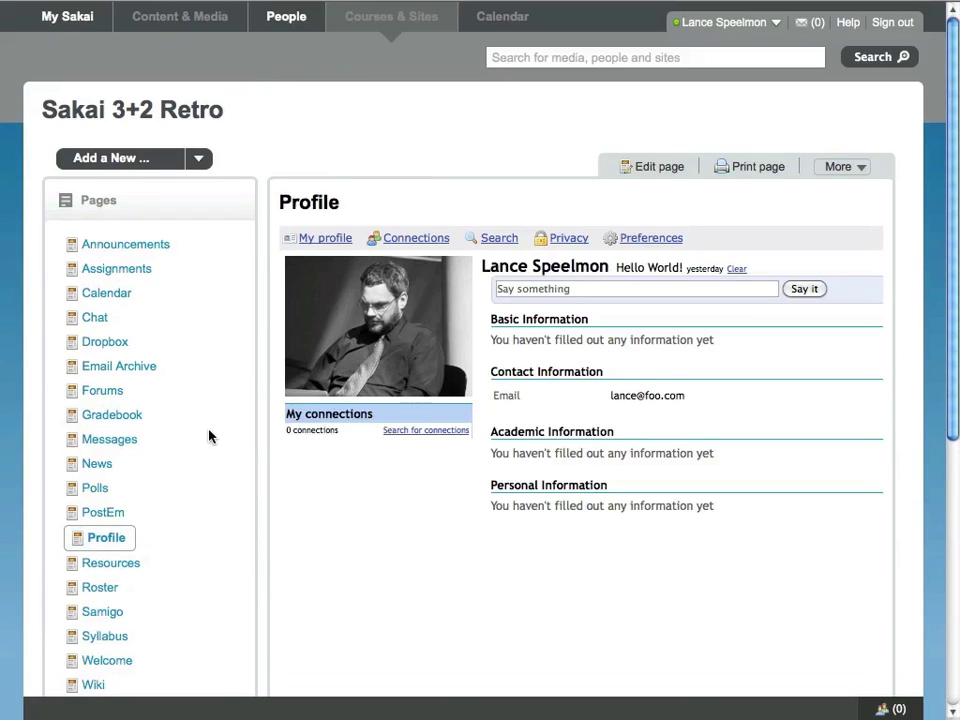
scroll(208, 437, down, 2)
click(85, 508)
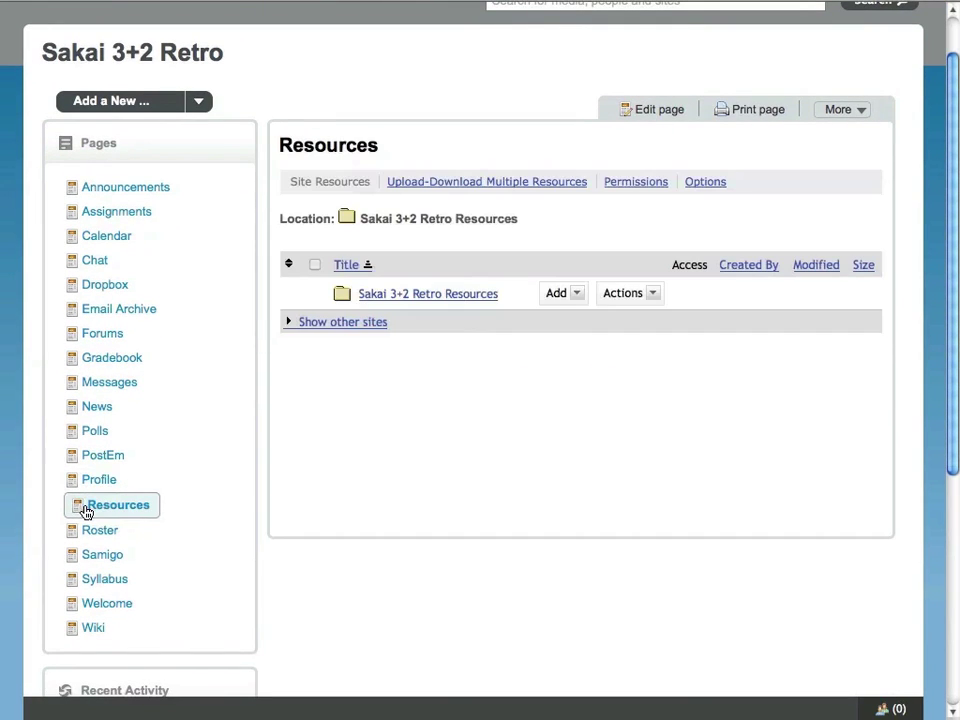
click(103, 531)
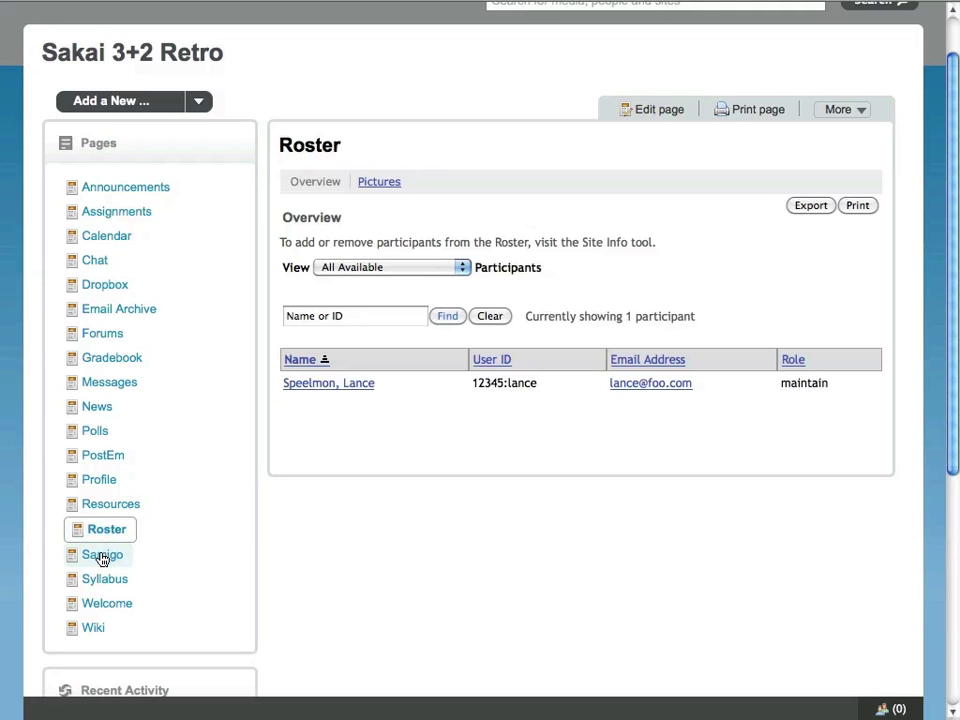
click(101, 558)
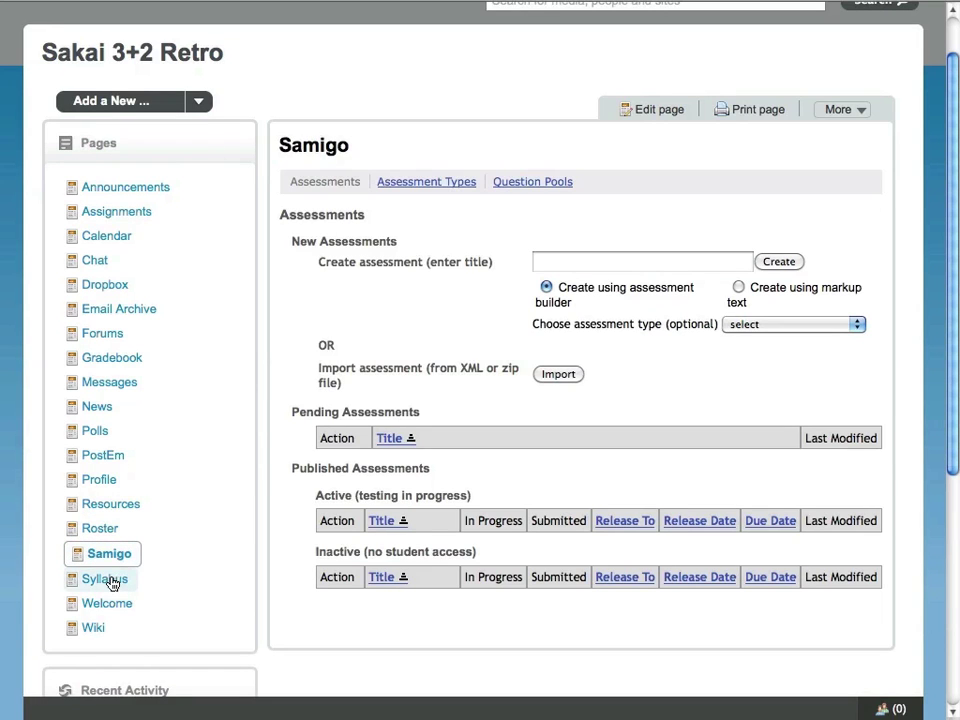
Step: View the Syllabus, Welcome and Wiki pages, and return to the Welcome page with its Google map
click(113, 585)
click(110, 605)
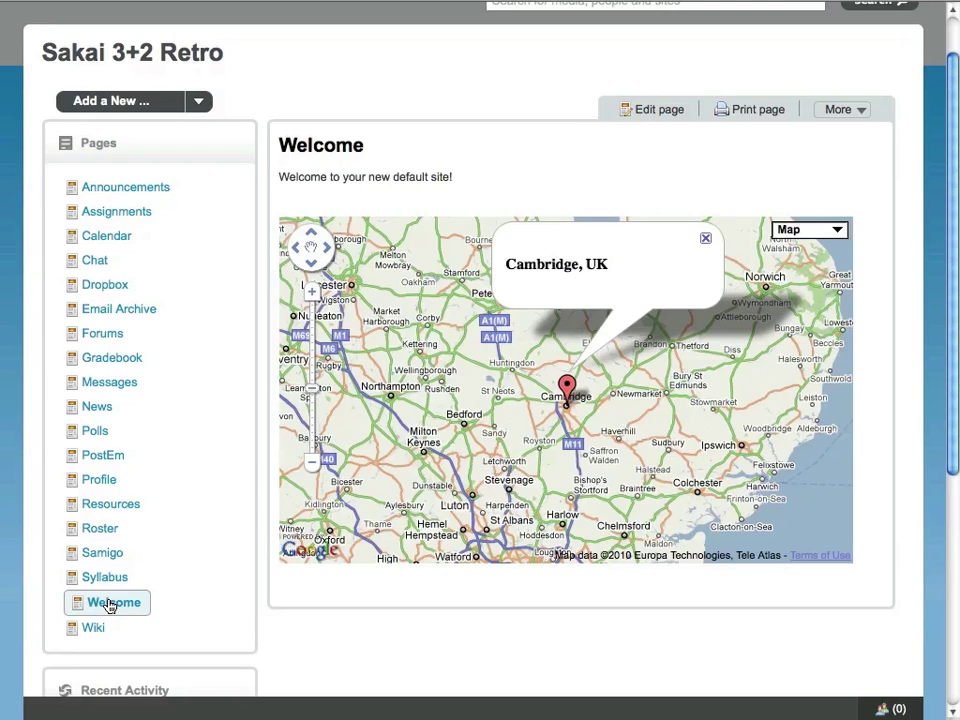
click(91, 629)
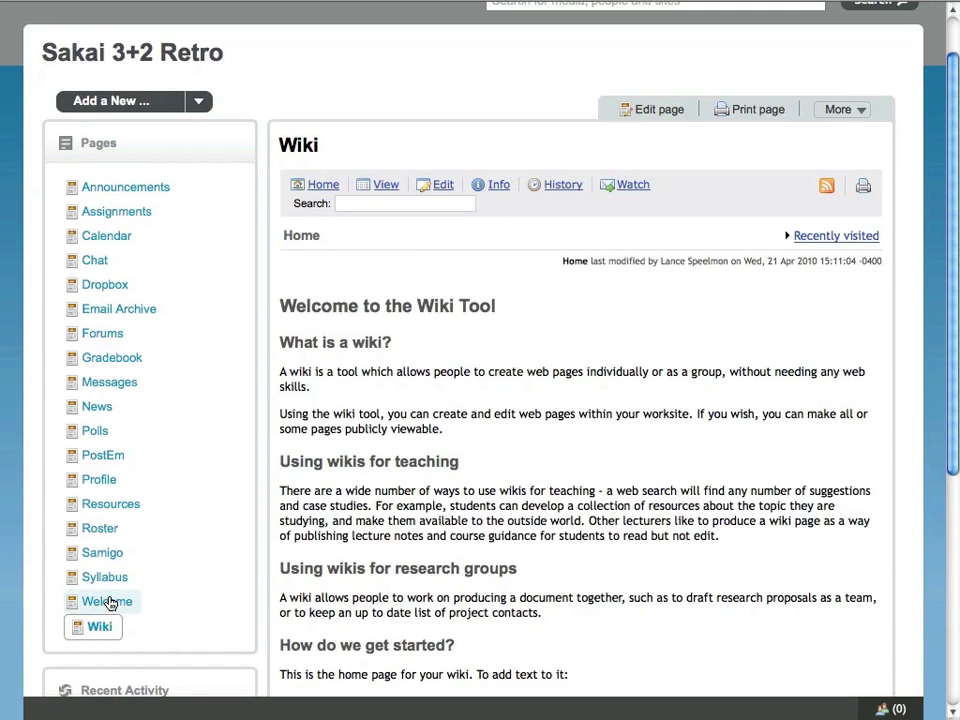
click(110, 603)
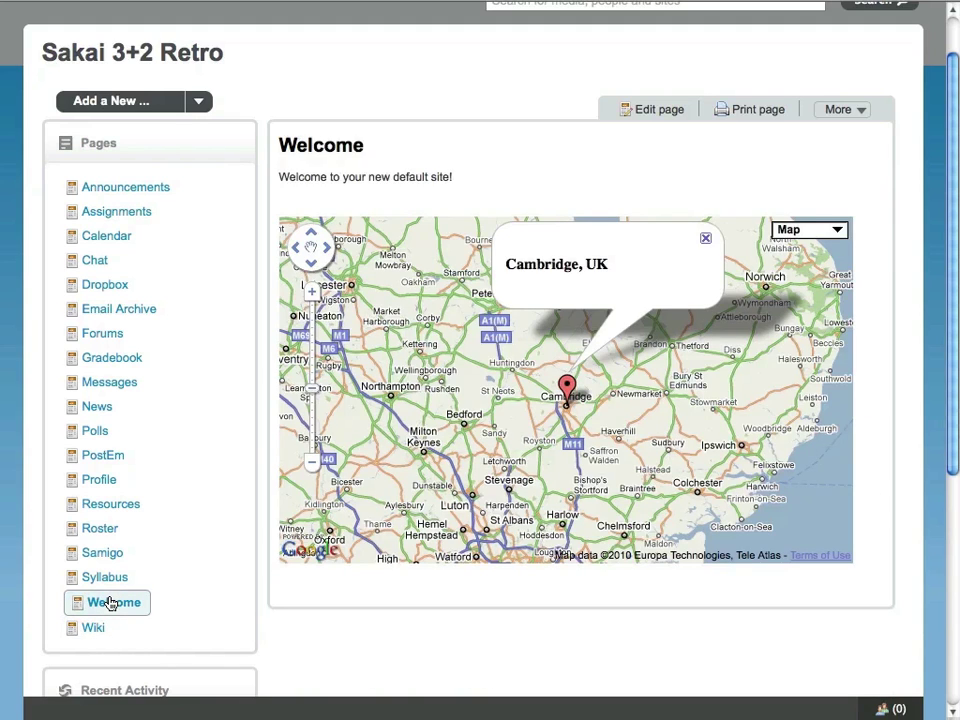